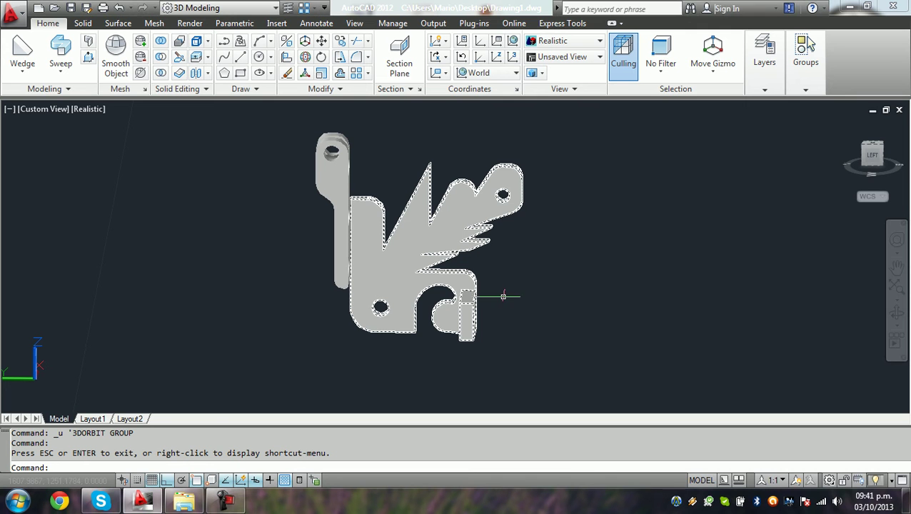
Clear the selection, then orbit and zoom in on the lower plate's bottom edge from behind.
left_click(506, 299)
key("Escape")
middle_click_drag(443, 235, 400, 236, "shift")
scroll(428, 221, "up", 2)
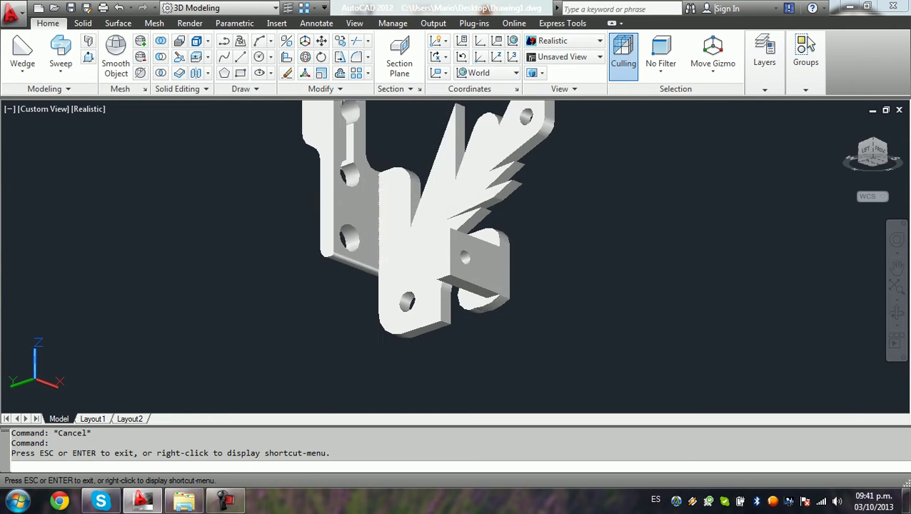
scroll(424, 323, "up", 2)
scroll(424, 322, "up", 1)
scroll(428, 323, "up", 1)
type("F")
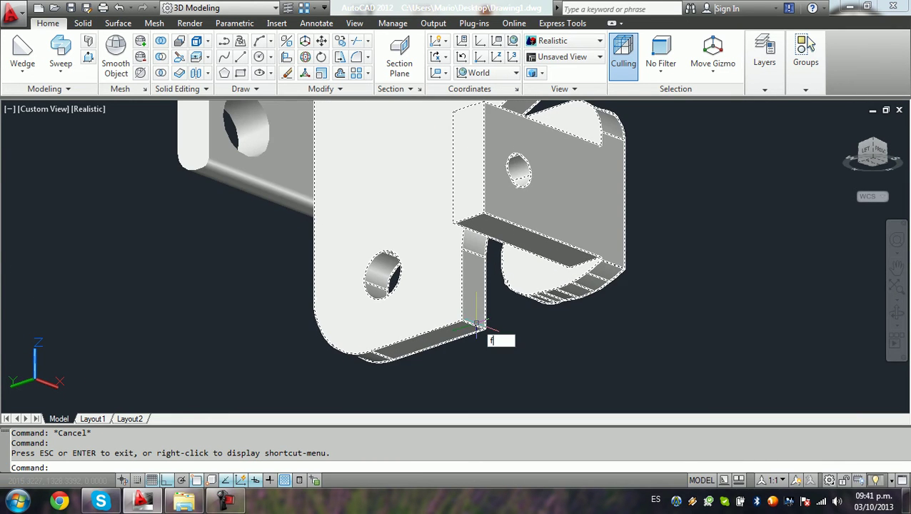
Fillet the bottom edge of the lower bracket plate, then orbit to inspect the rounded edge.
key("Return")
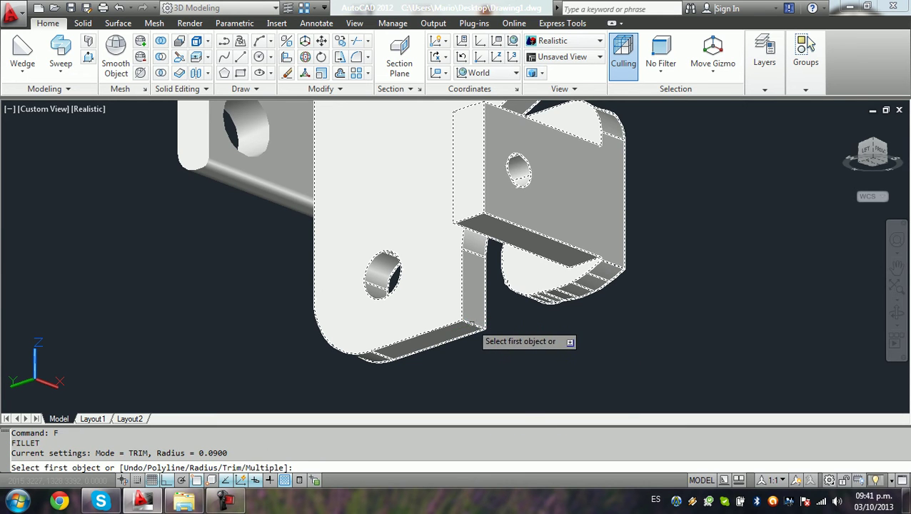
type("r")
key("Return")
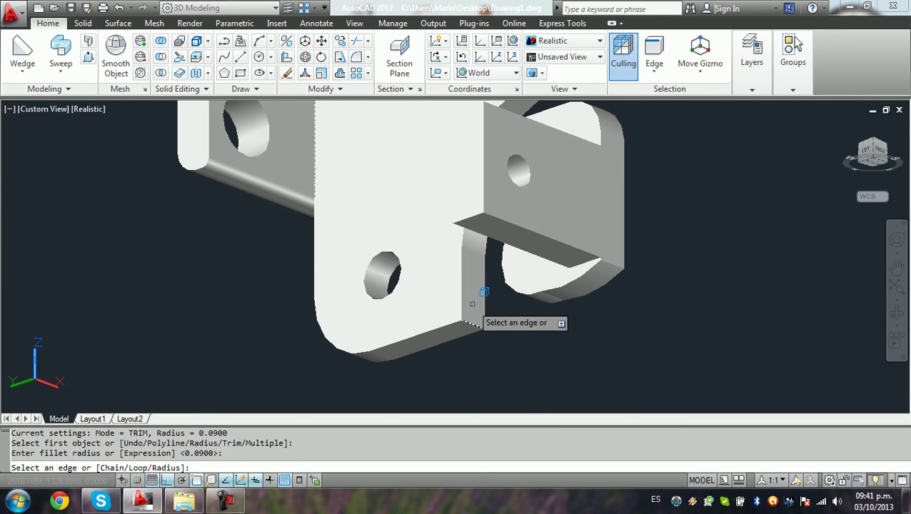
left_click(471, 324)
key("Return")
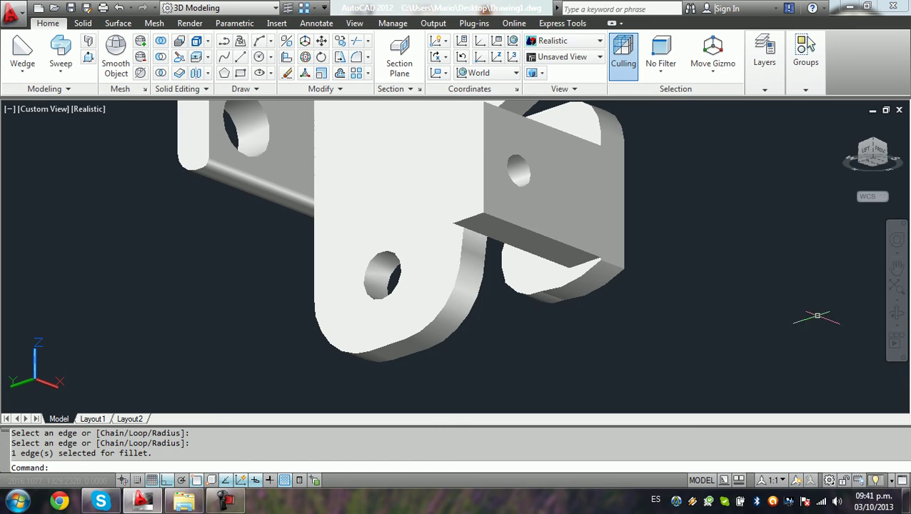
middle_click_drag(457, 235, 486, 229, "shift")
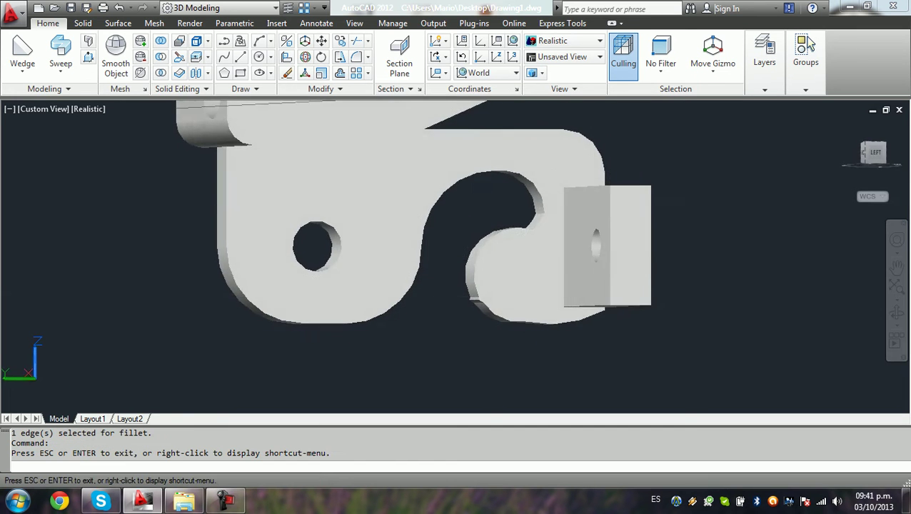
mouse_move(466, 272)
middle_mouse_down("shift")
mouse_move(493, 264)
mouse_move(433, 236)
middle_mouse_up("shift")
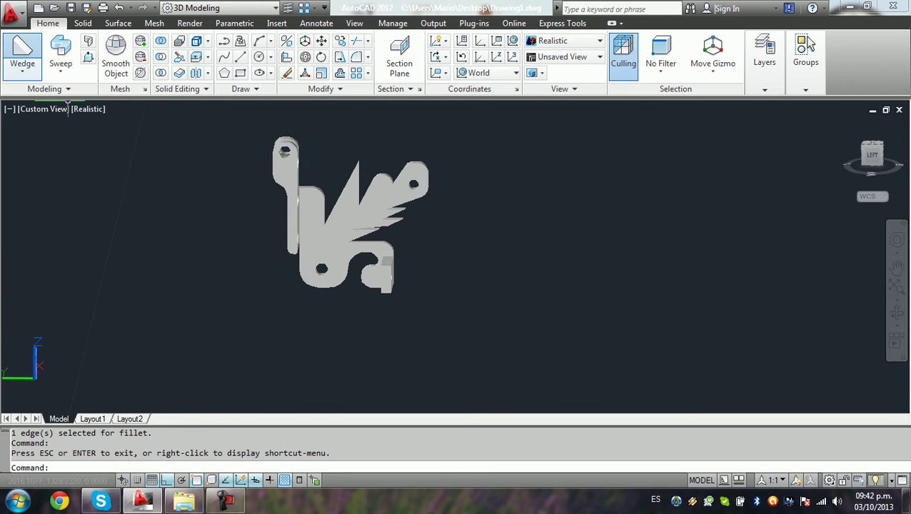
Create a tall wedge beside the bracket from two base corners and a height.
left_click(544, 308)
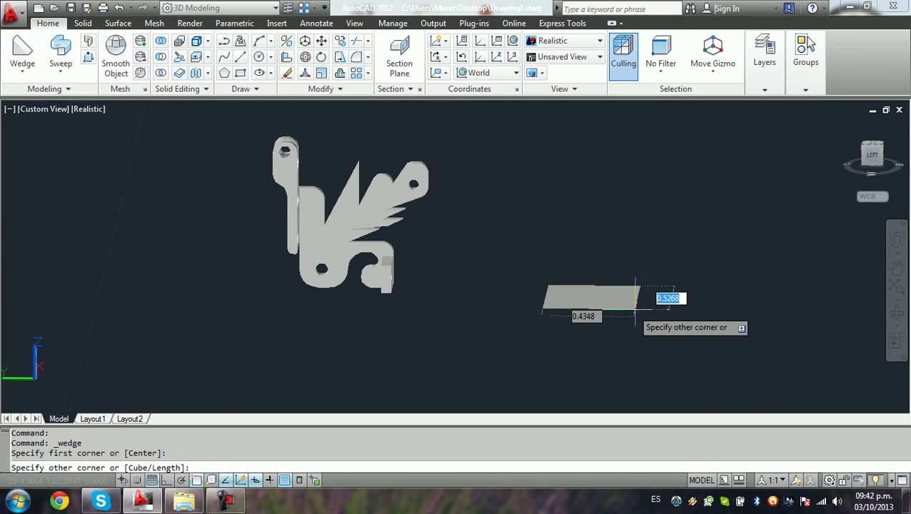
left_click(637, 308)
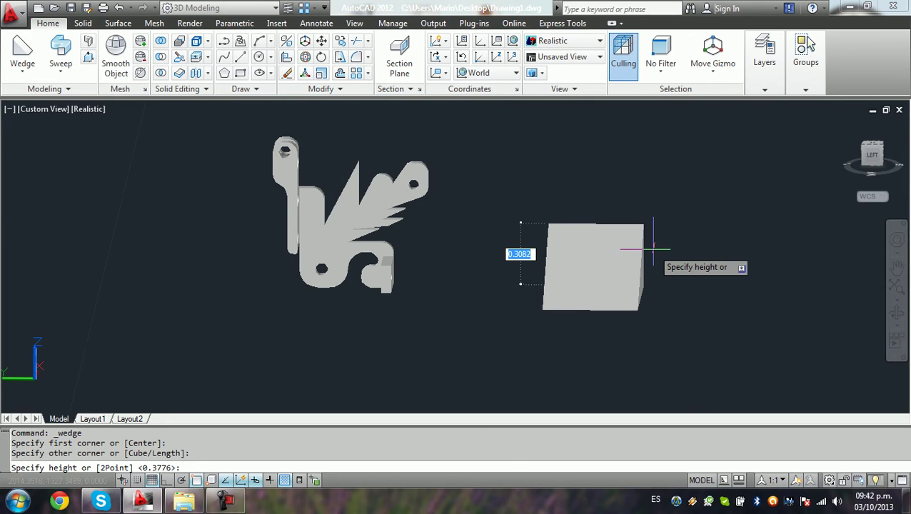
left_click(657, 182)
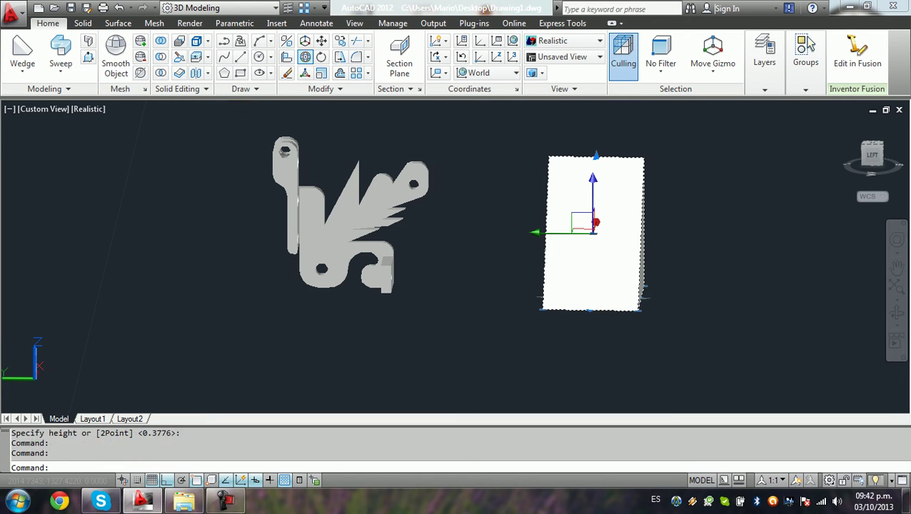
Rotate the wedge in 90° steps so its sloped face points down and right.
left_click(305, 57)
left_click(593, 236)
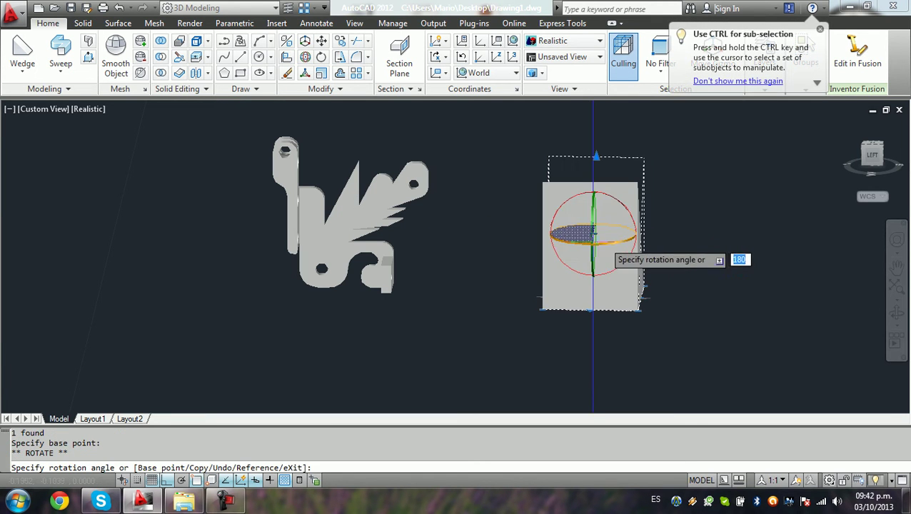
left_click(689, 248)
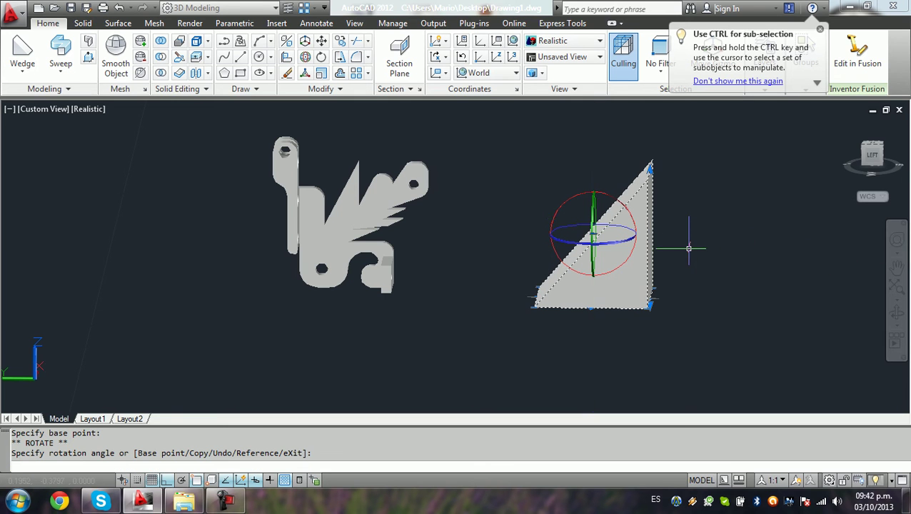
left_click(622, 198)
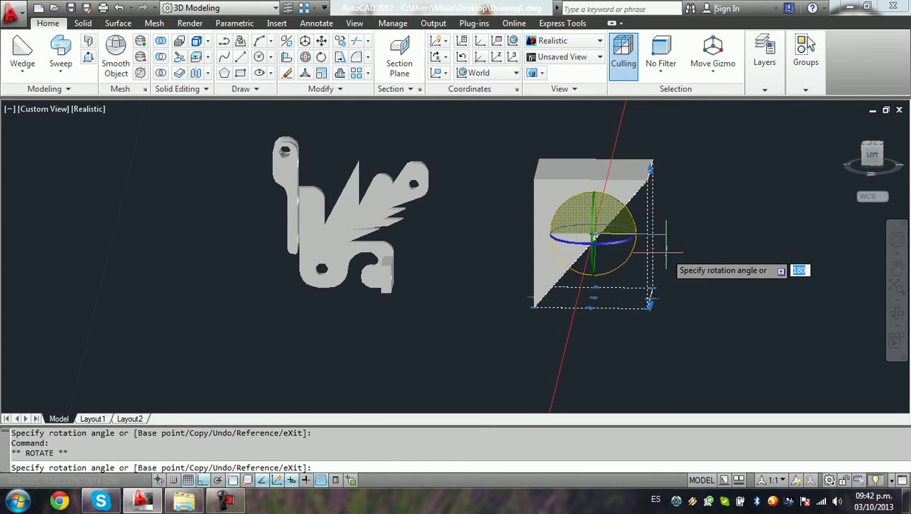
left_click(664, 256)
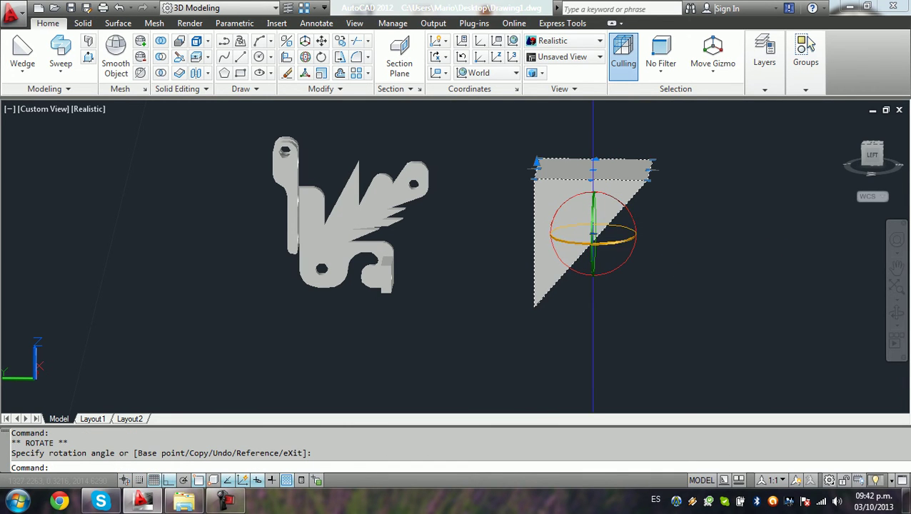
left_click(634, 237)
Finish the wedge's rotation and move it from its lower corner onto the bracket's upper point.
left_click(629, 274)
key("Escape")
type("m")
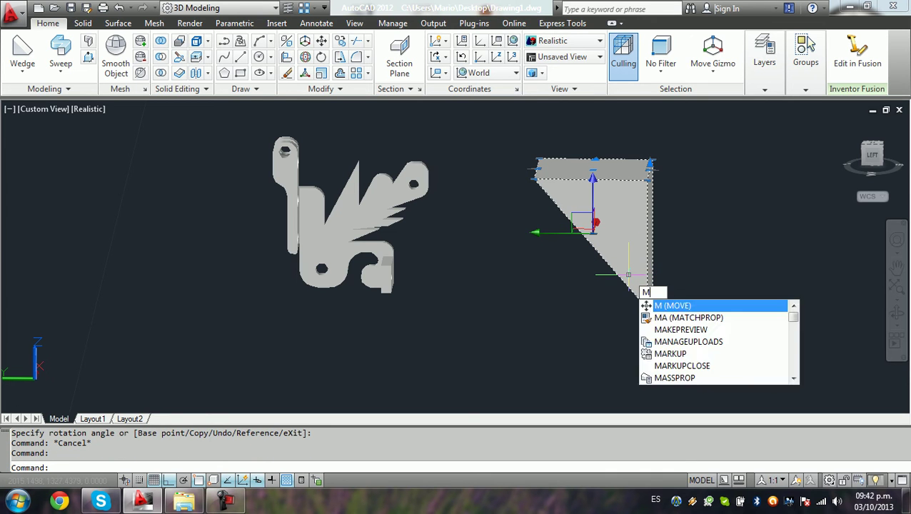
key("Return")
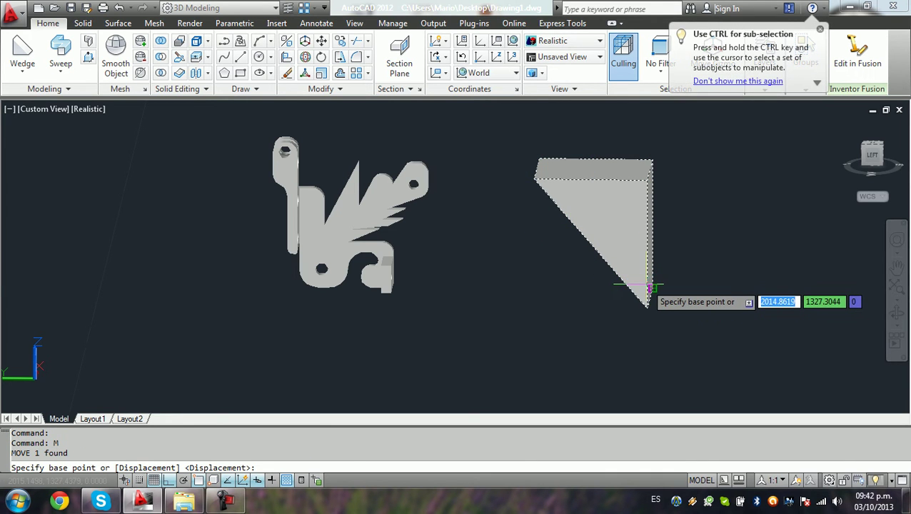
scroll(649, 288, "up", 3)
left_click(648, 282)
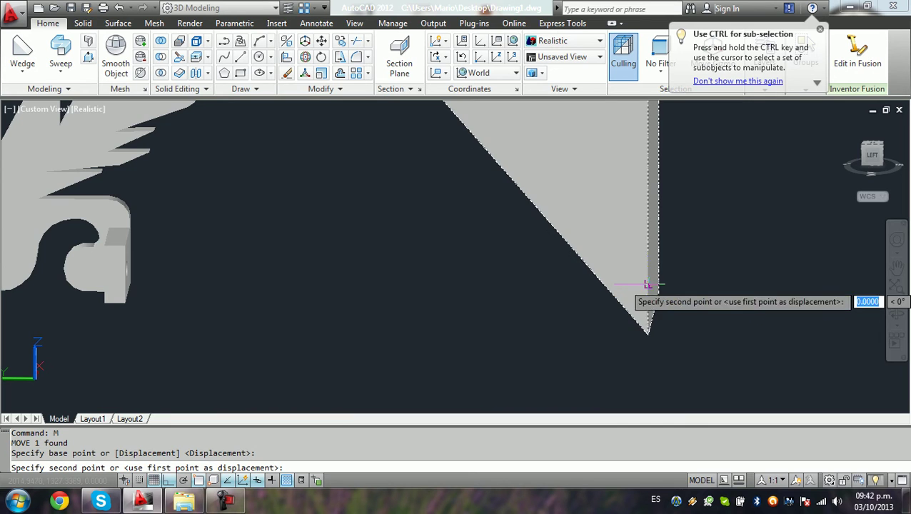
mouse_move(359, 303)
middle_mouse_down("shift")
mouse_move(358, 192)
mouse_move(325, 254)
middle_mouse_up("shift")
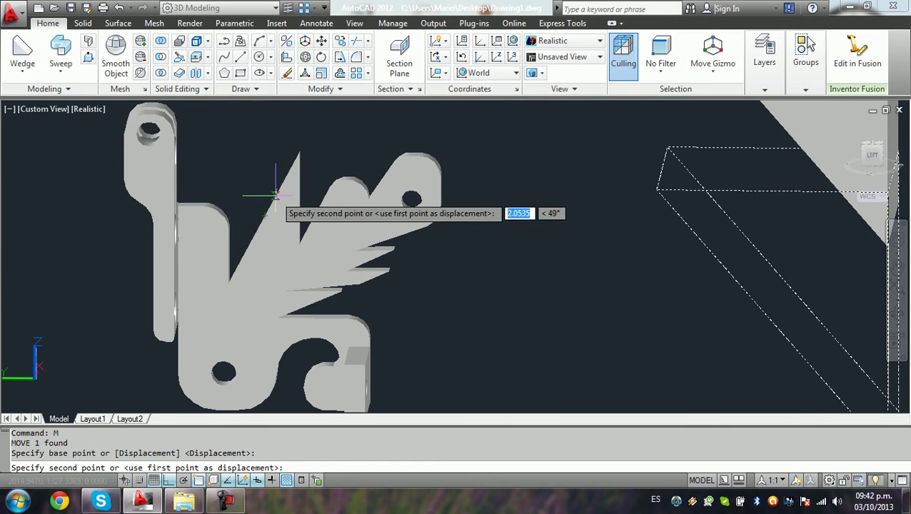
left_click(275, 195)
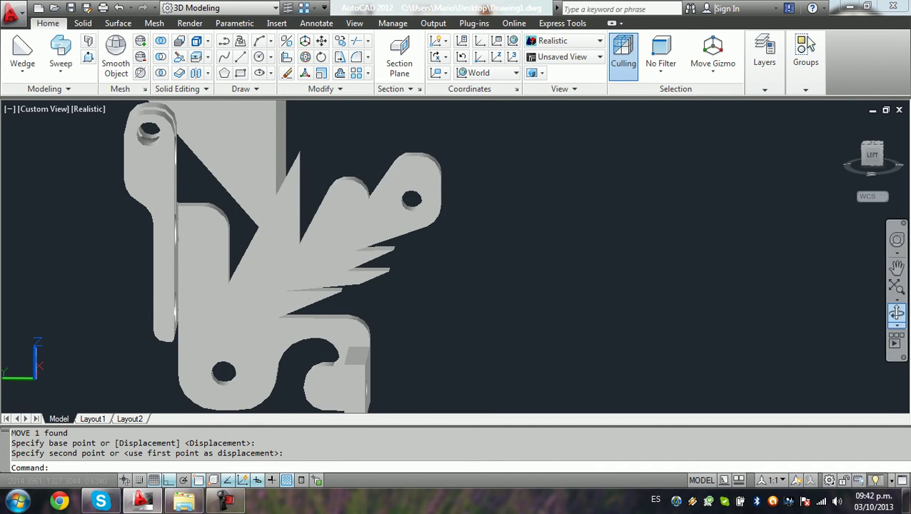
Orbit the model to check the wedge sits against the bracket plate.
left_click(897, 312)
mouse_move(464, 250)
left_mouse_down()
mouse_move(371, 257)
mouse_move(414, 264)
left_mouse_up()
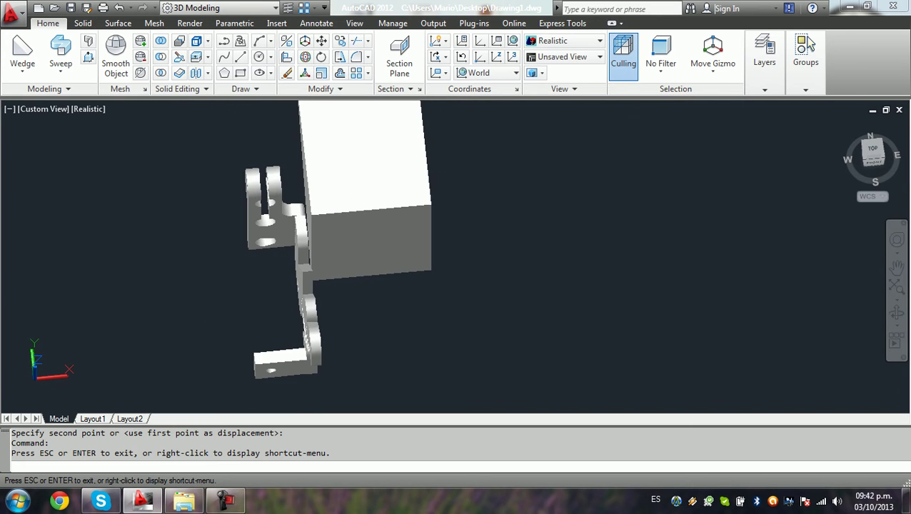
left_click_drag(414, 265, 385, 250)
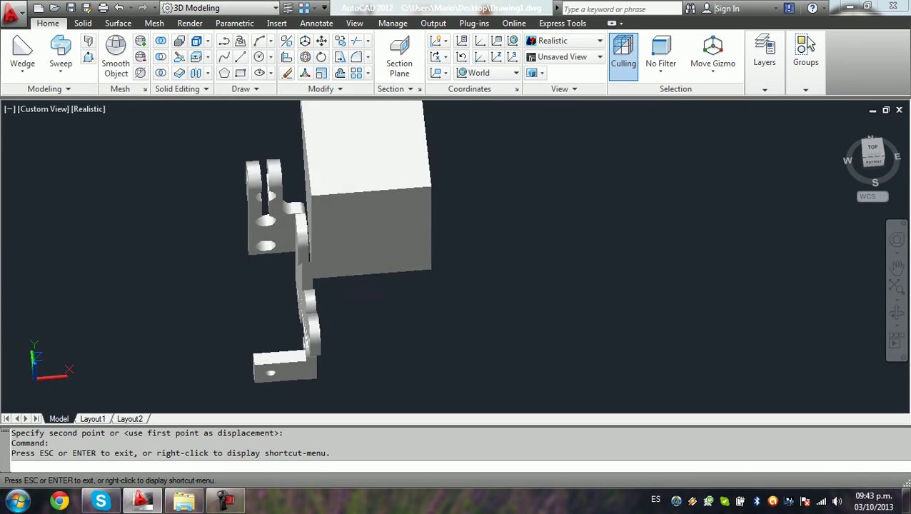
key("Escape")
Slide the block along the X axis over the bracket and orbit to check the overlap.
scroll(362, 198, "down", 5)
left_click(361, 198)
scroll(363, 198, "up", 3)
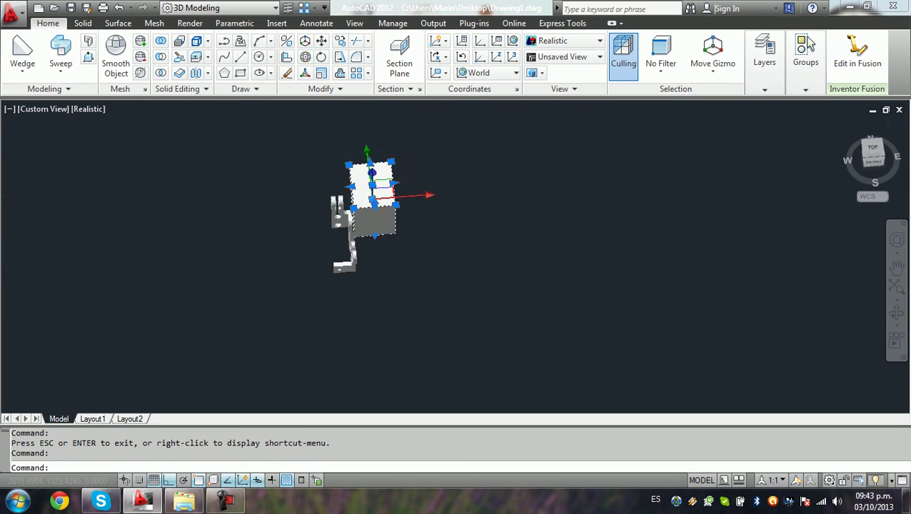
mouse_move(430, 194)
left_mouse_down()
mouse_move(531, 193)
mouse_move(386, 198)
left_mouse_up()
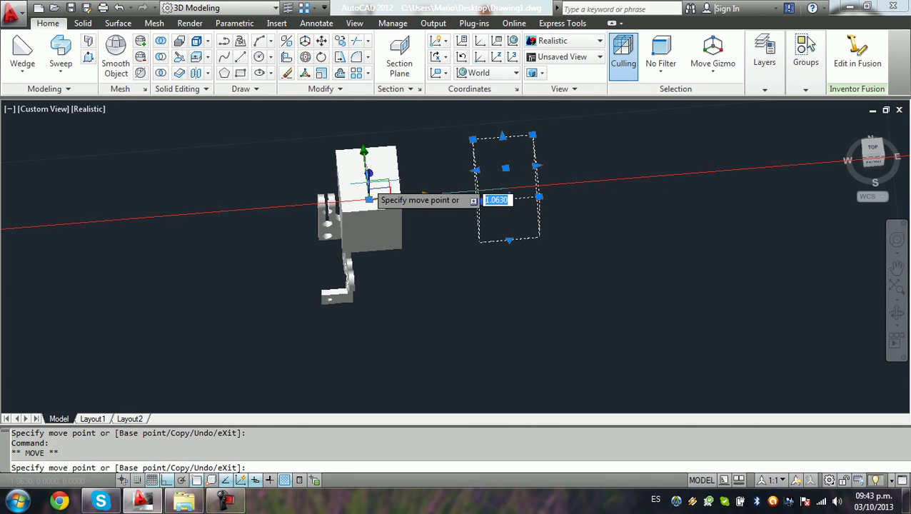
left_click_drag(369, 199, 367, 199)
scroll(308, 243, "up", 5)
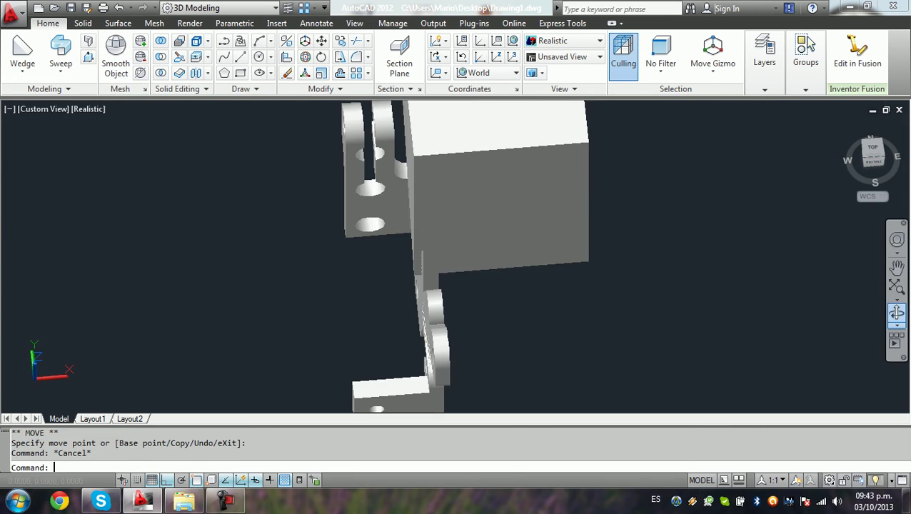
left_click(598, 316)
key("Escape")
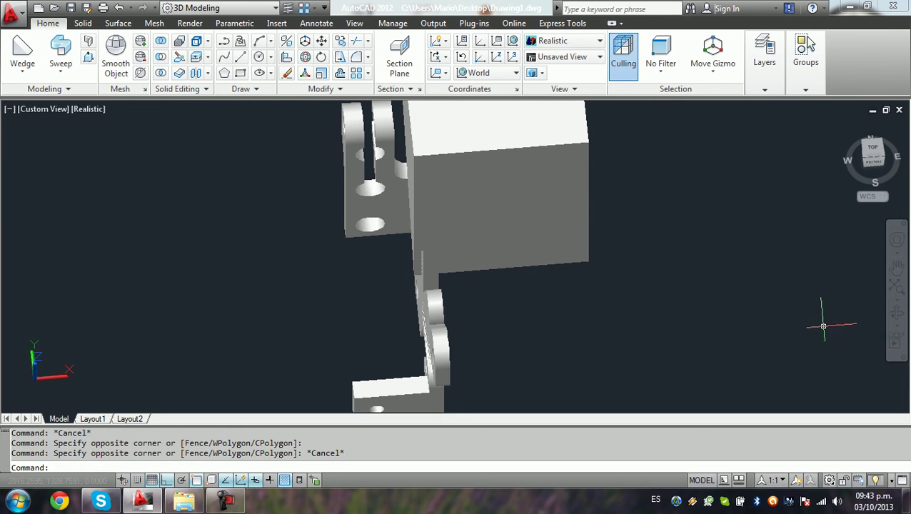
mouse_move(457, 257)
middle_mouse_down("shift")
mouse_move(499, 272)
mouse_move(514, 300)
middle_mouse_up("shift")
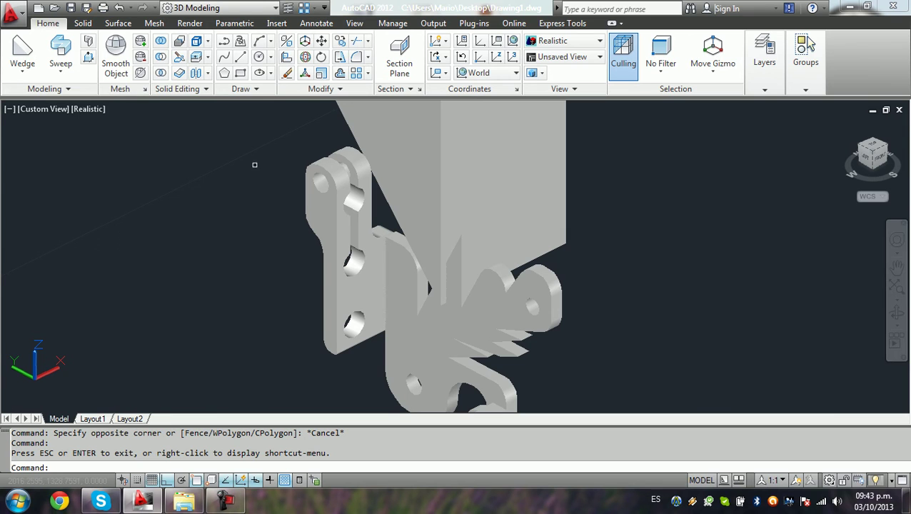
Subtract the block from the bracket with SU, then orbit past a side view to inspect.
type("su")
key("Return")
left_click(477, 300)
key("Return")
left_click(453, 185)
key("Return")
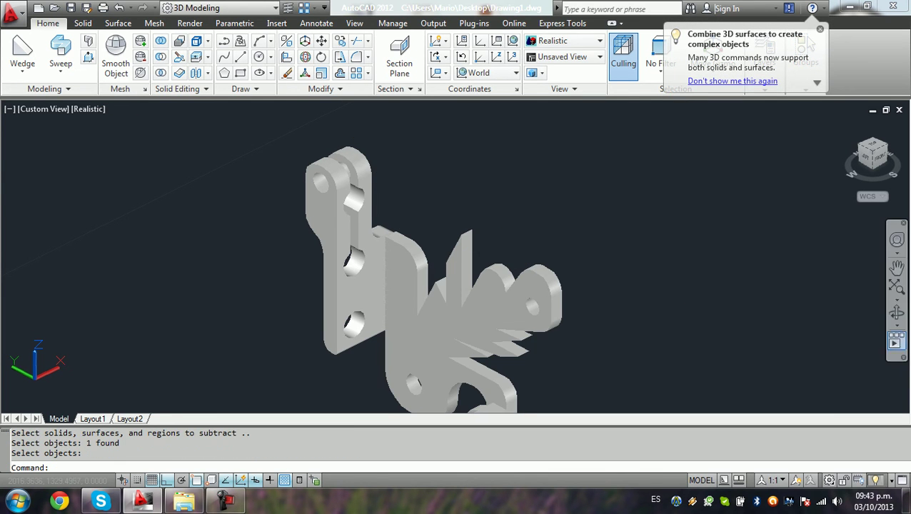
middle_click_drag(456, 271, 499, 271, "shift")
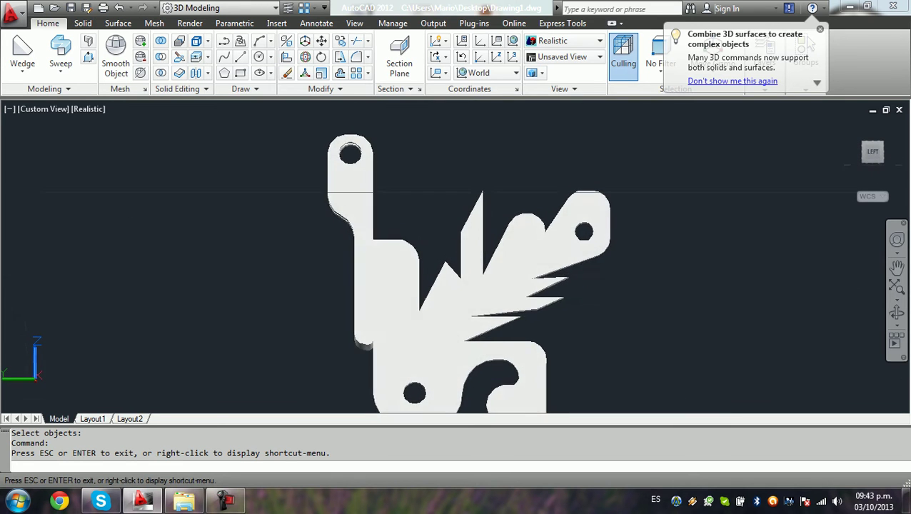
mouse_move(457, 271)
middle_mouse_down("shift")
mouse_move(421, 259)
mouse_move(442, 271)
mouse_move(343, 271)
mouse_move(442, 264)
mouse_move(414, 250)
middle_mouse_up("shift")
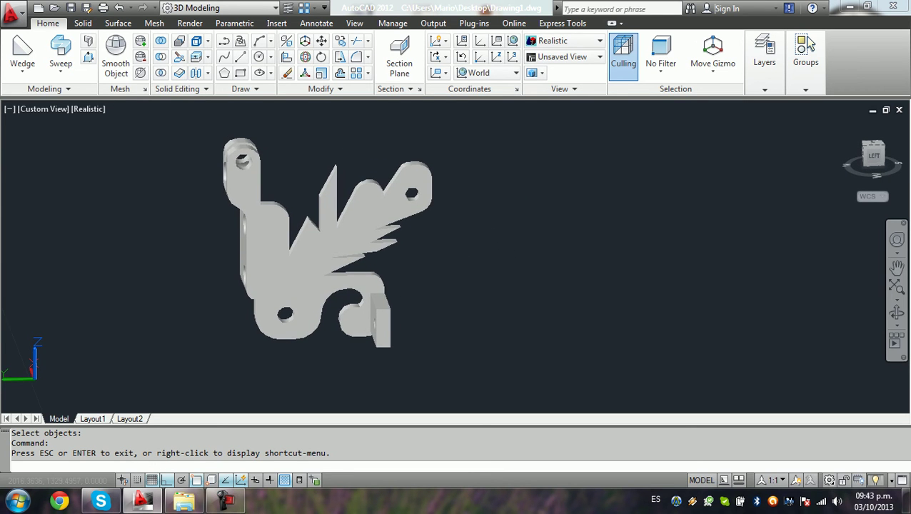
key("super")
key("Escape")
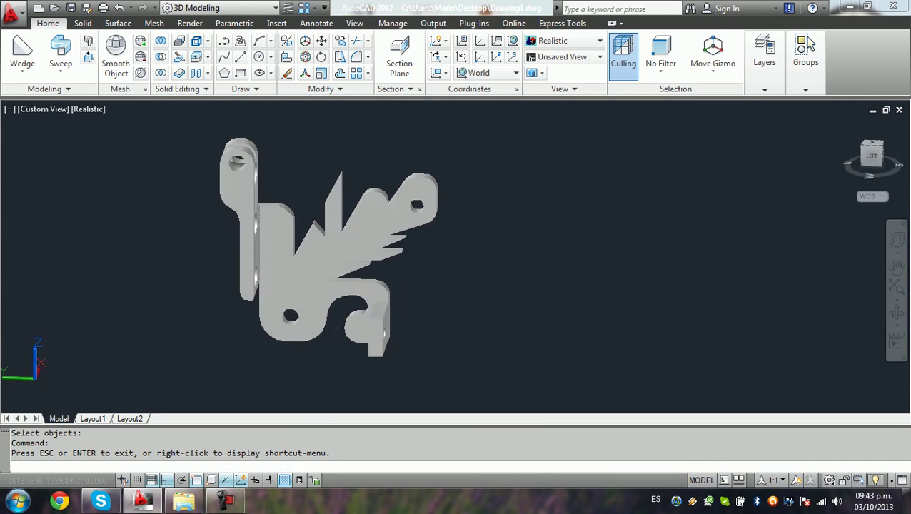
type("Di")
key("Return")
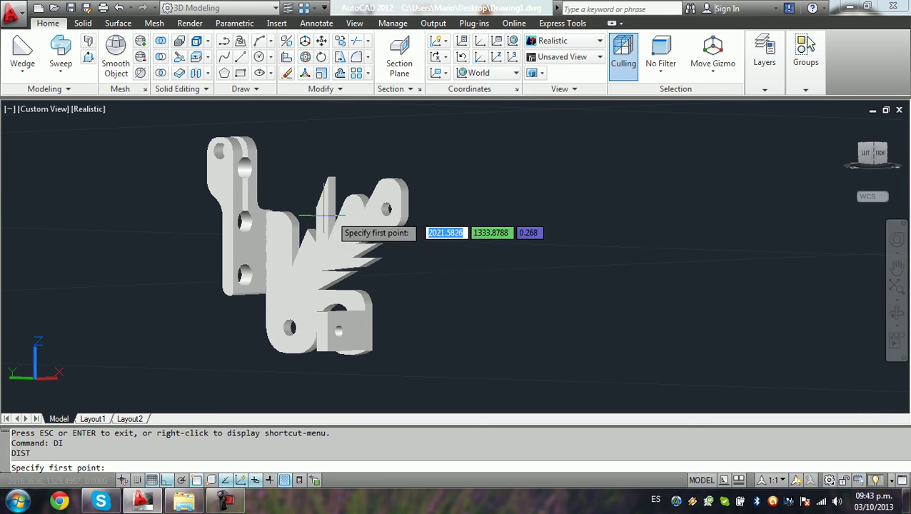
left_click(244, 232)
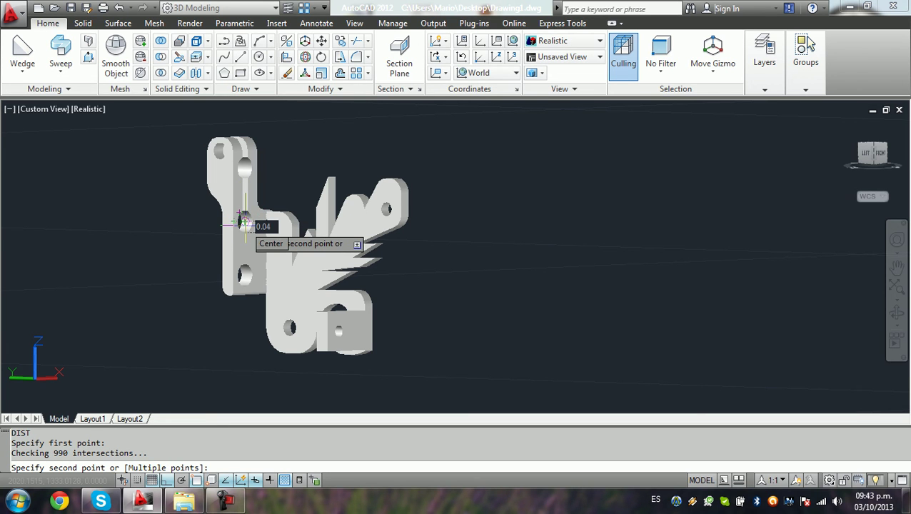
key("Escape")
type("i")
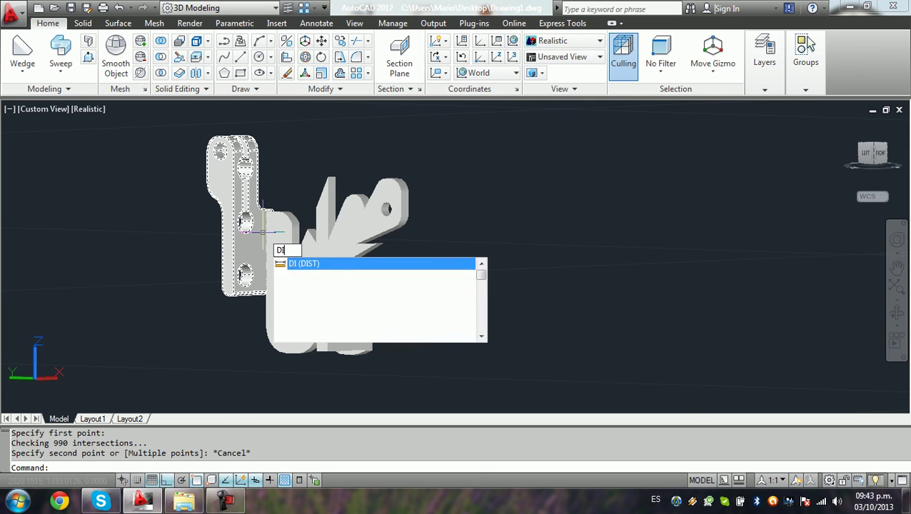
key("Return")
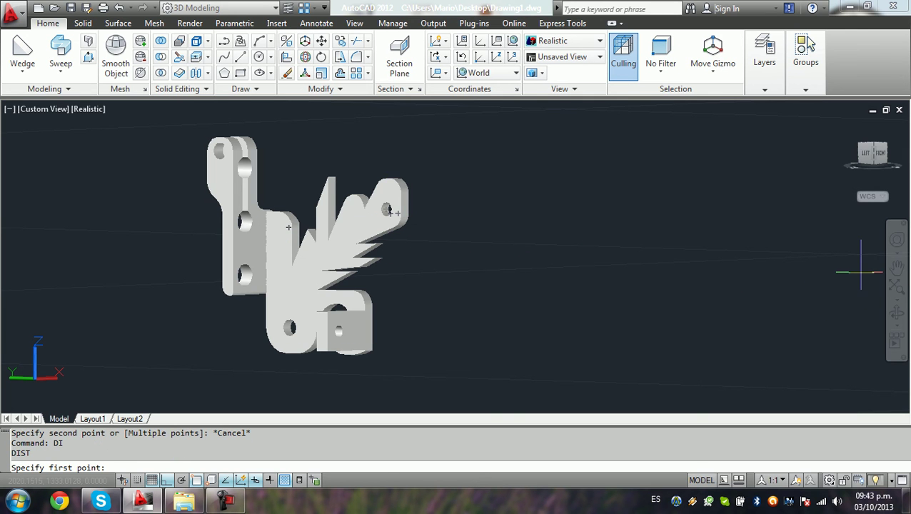
left_click(865, 153)
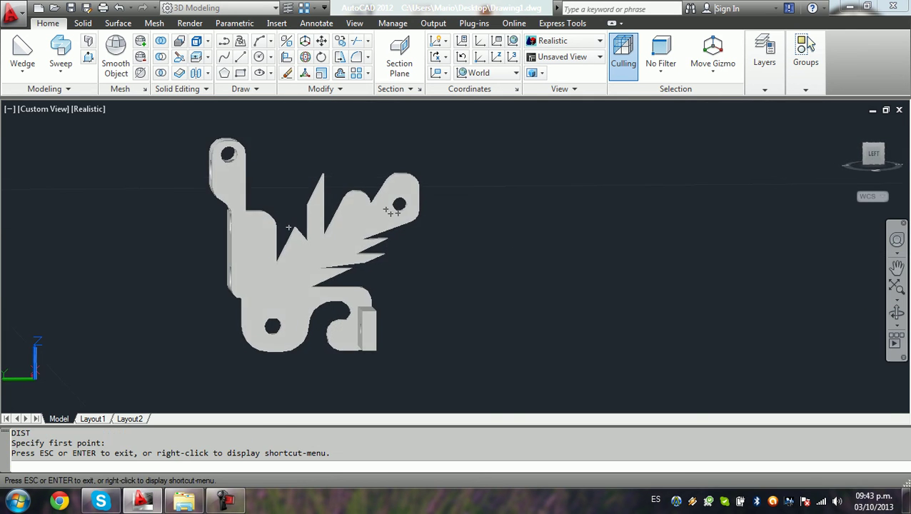
scroll(391, 212, "up", 5)
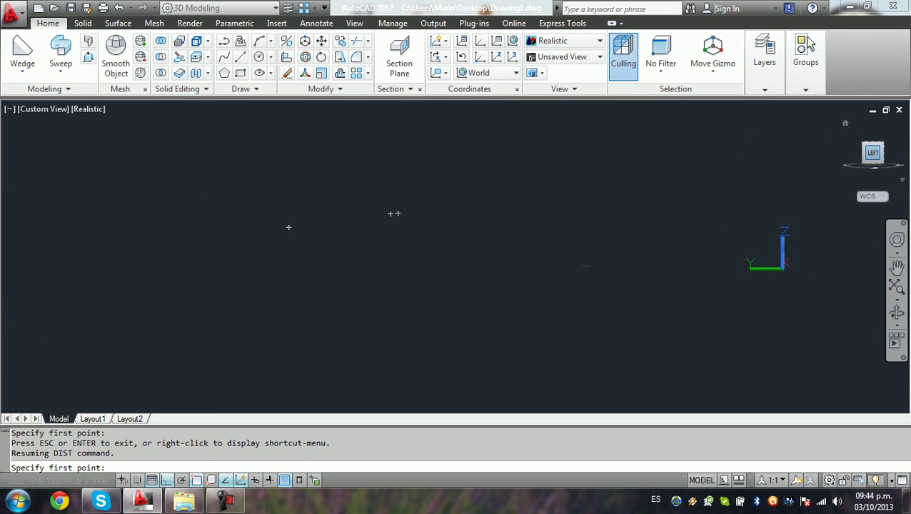
key("Escape")
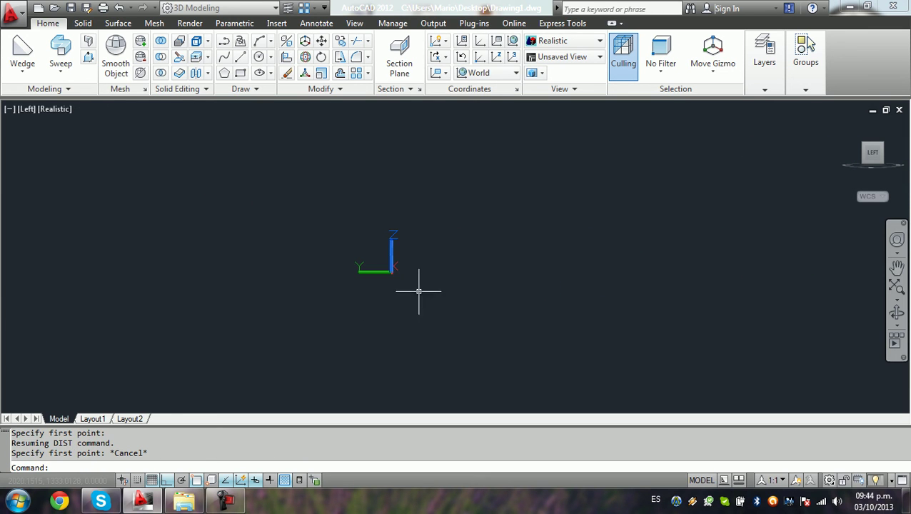
key("ctrl+z")
key("ctrl+z")
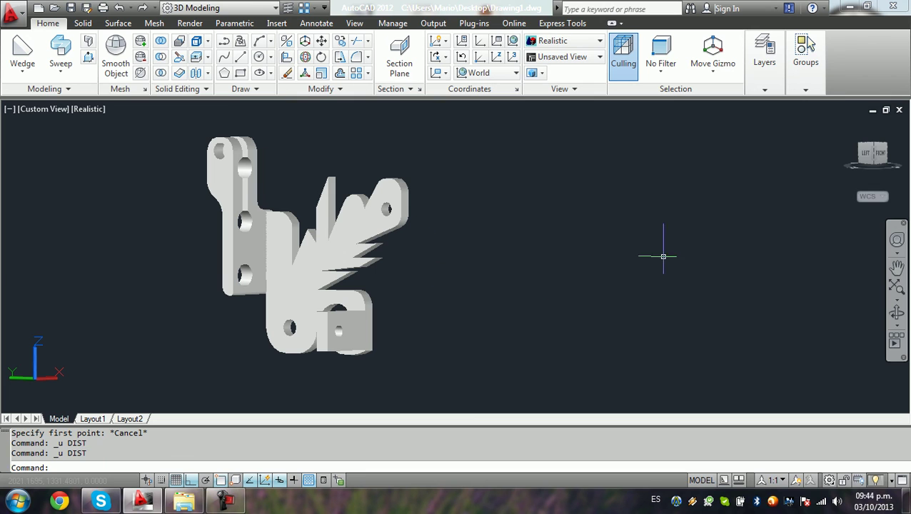
key("Escape")
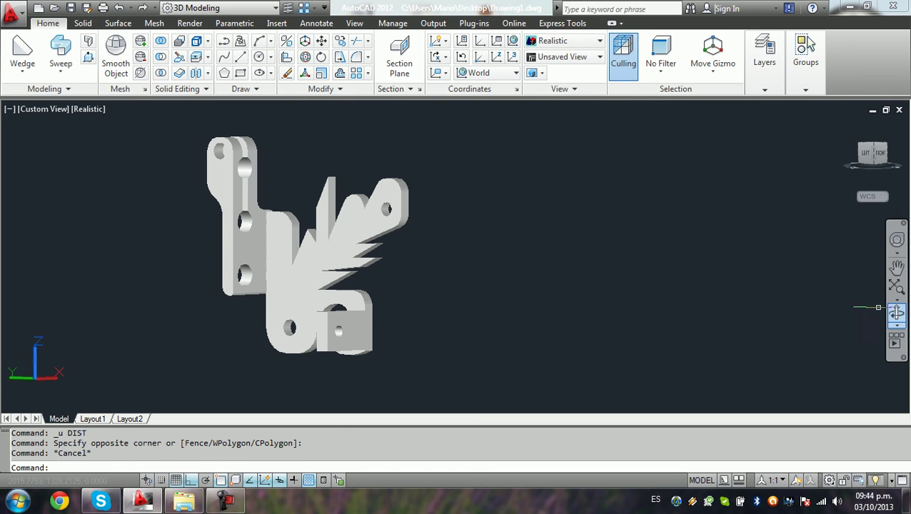
key("Escape")
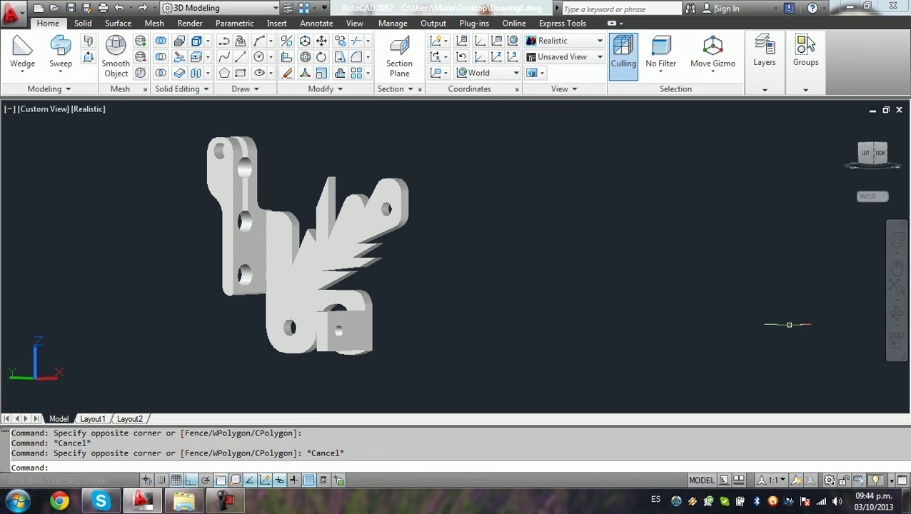
Spin the finished bracket continuously with Orbit until it shows its back-left side.
left_click(897, 312)
left_click_drag(300, 236, 257, 272)
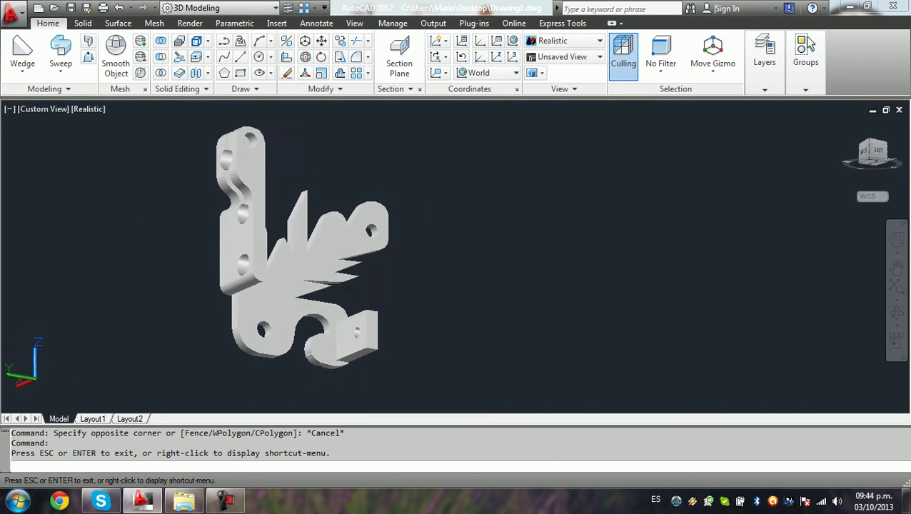
key("Escape")
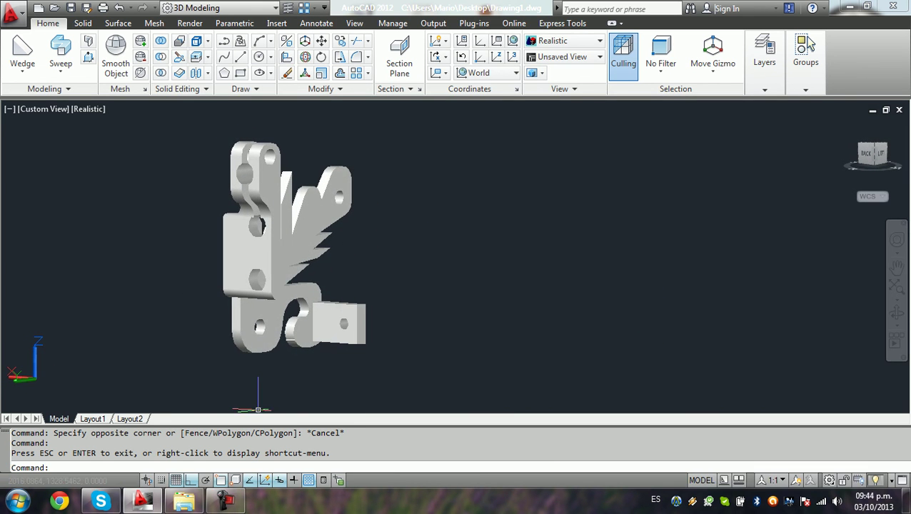
key("F10")
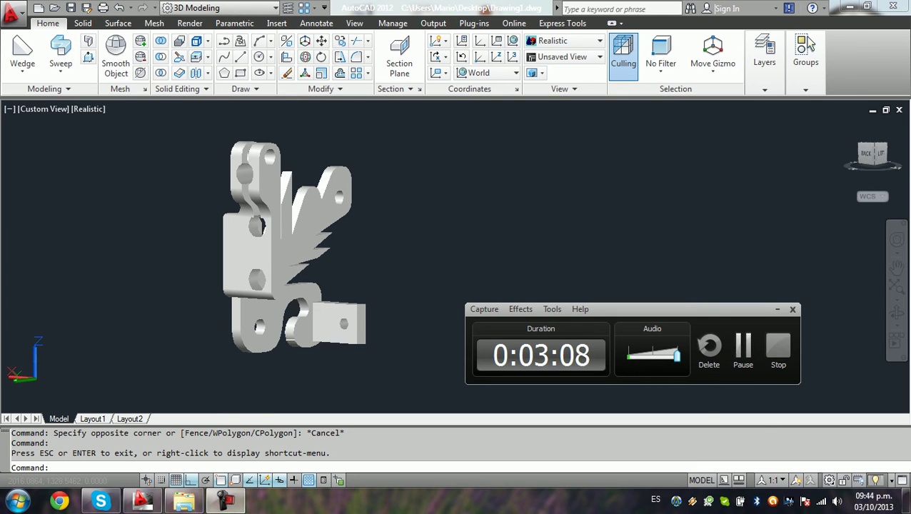